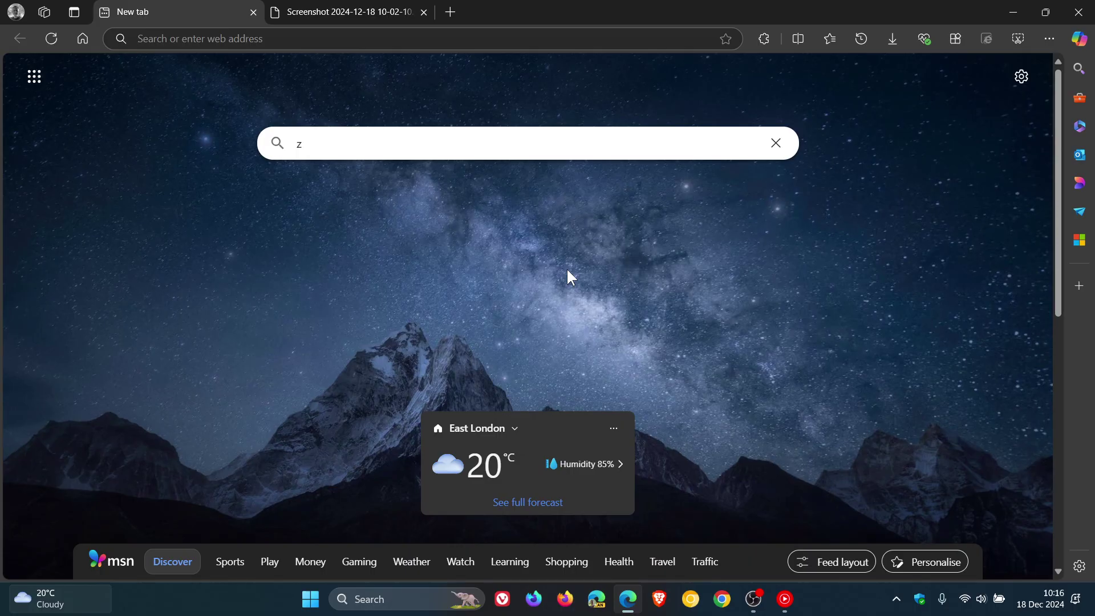
Step: Open the Tab actions menu to review its options, then dismiss it unchanged
left_click(75, 12)
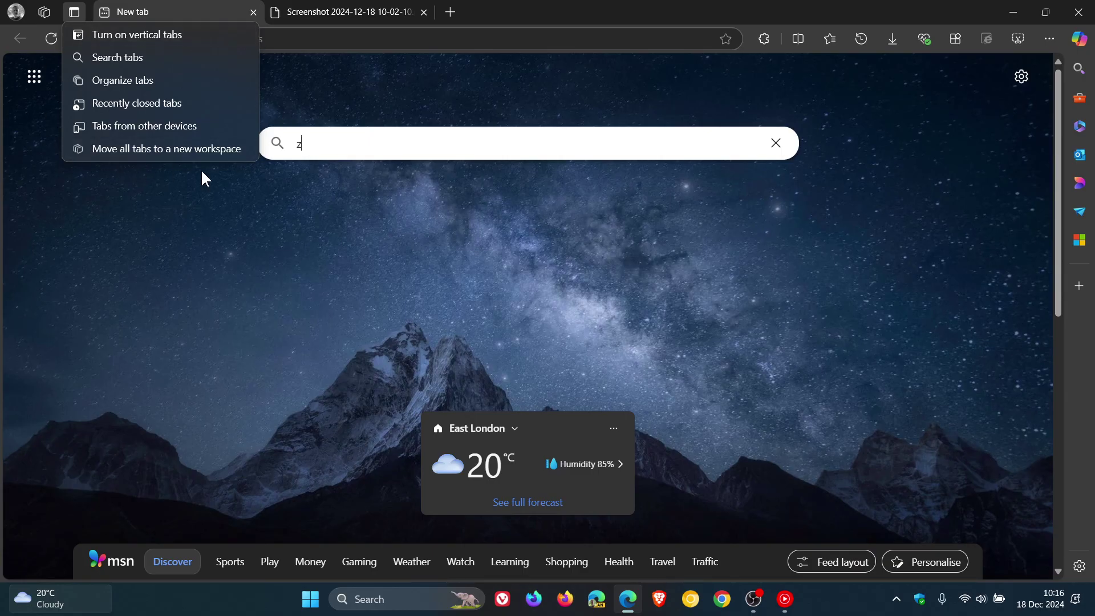
left_click(697, 292)
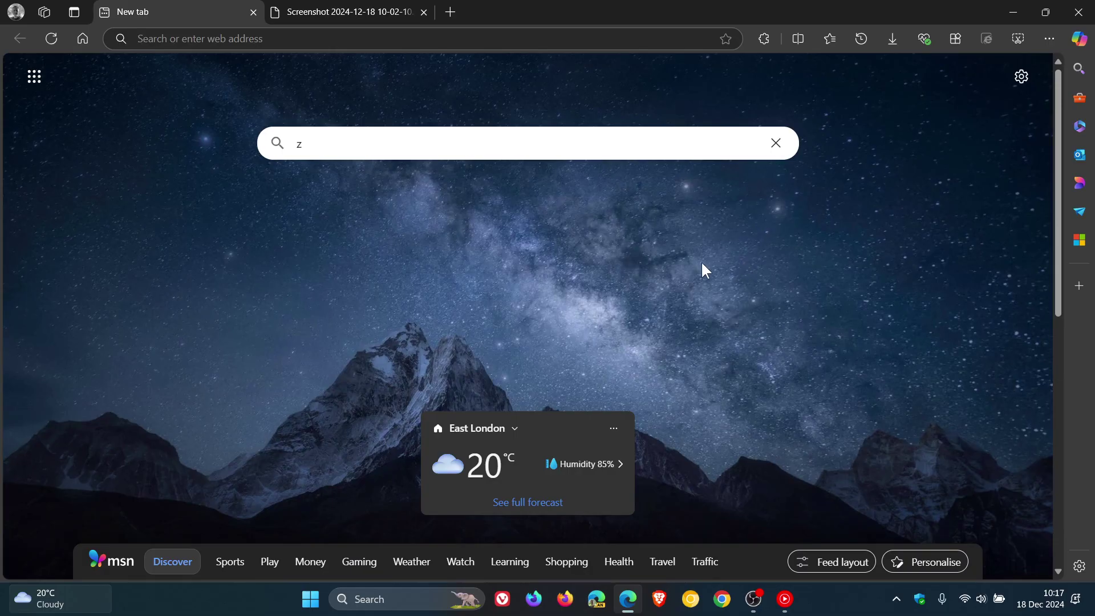
Step: Switch to the Screenshot 2024-12-18 tab and zoom into the redesigned tab groups panel
left_click(370, 11)
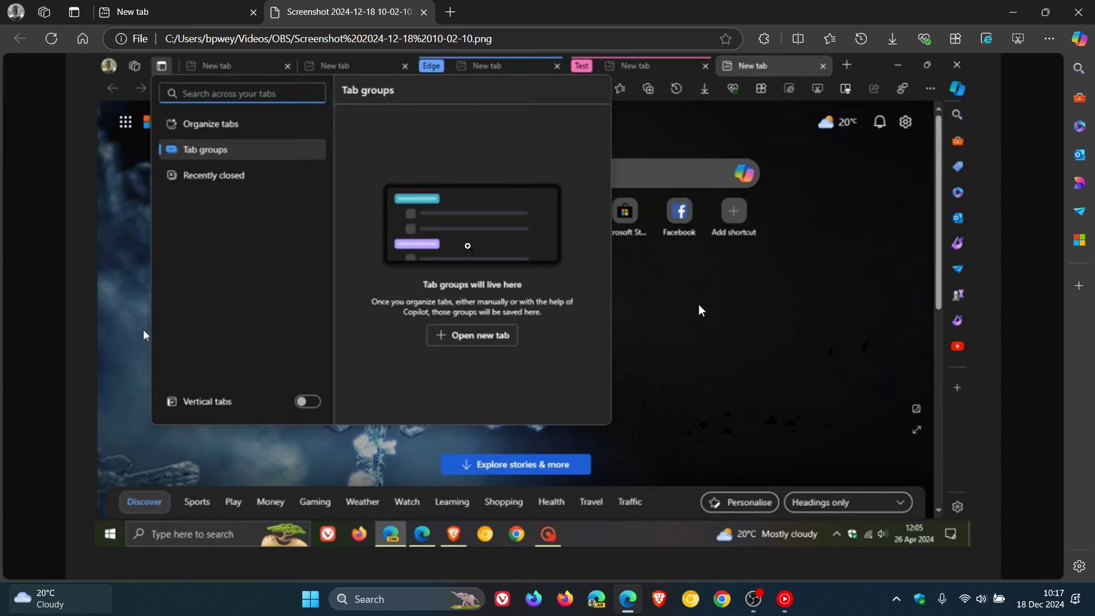
left_click(404, 243)
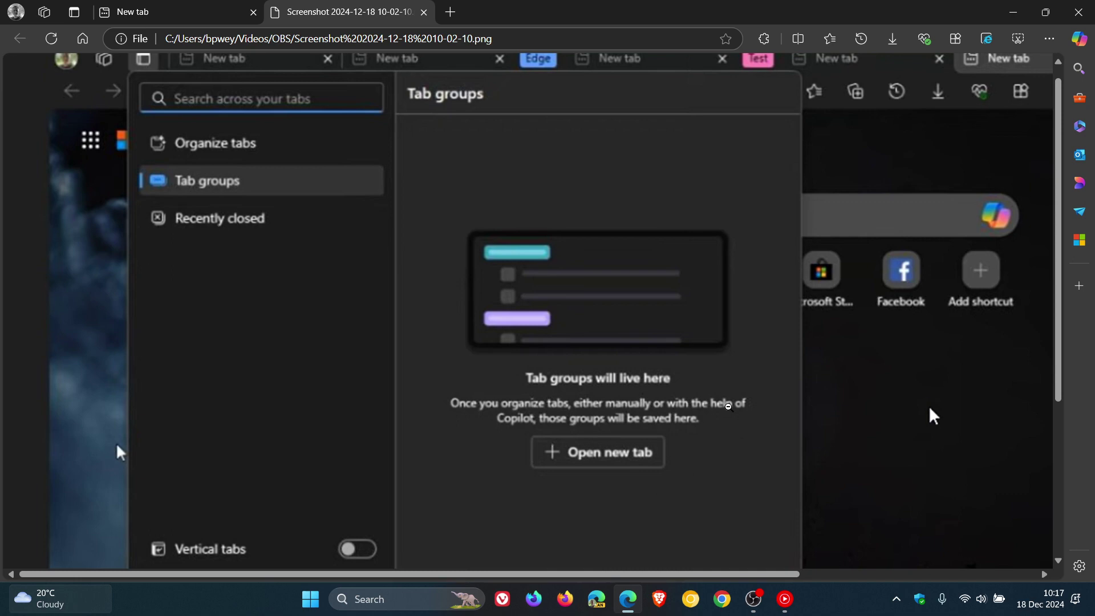
Step: On the New tab page, try Search tabs from the Tab actions menu
left_click(196, 10)
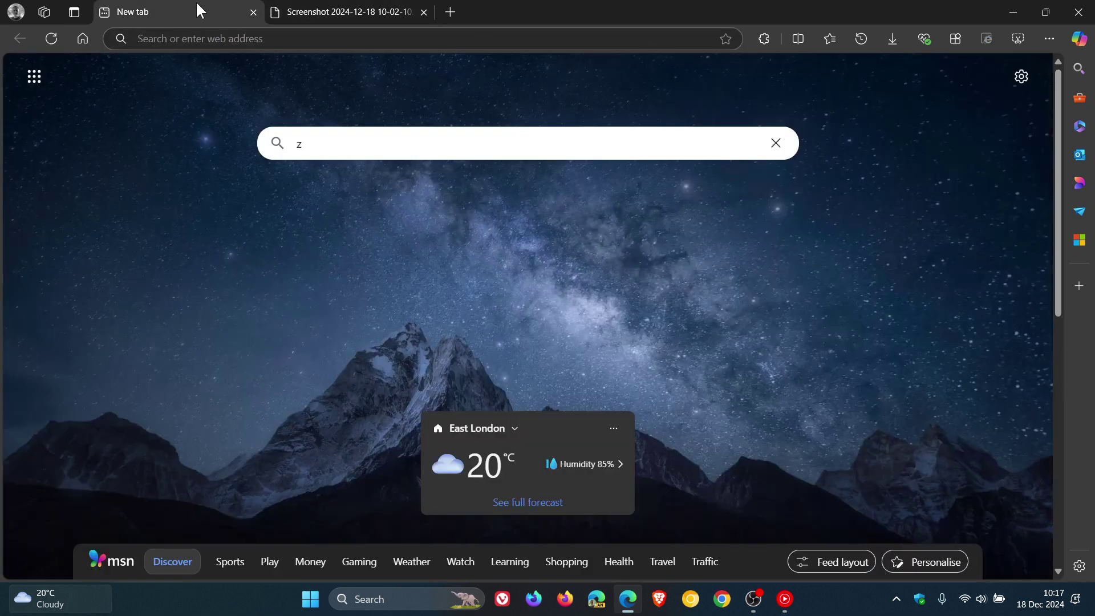
left_click(70, 14)
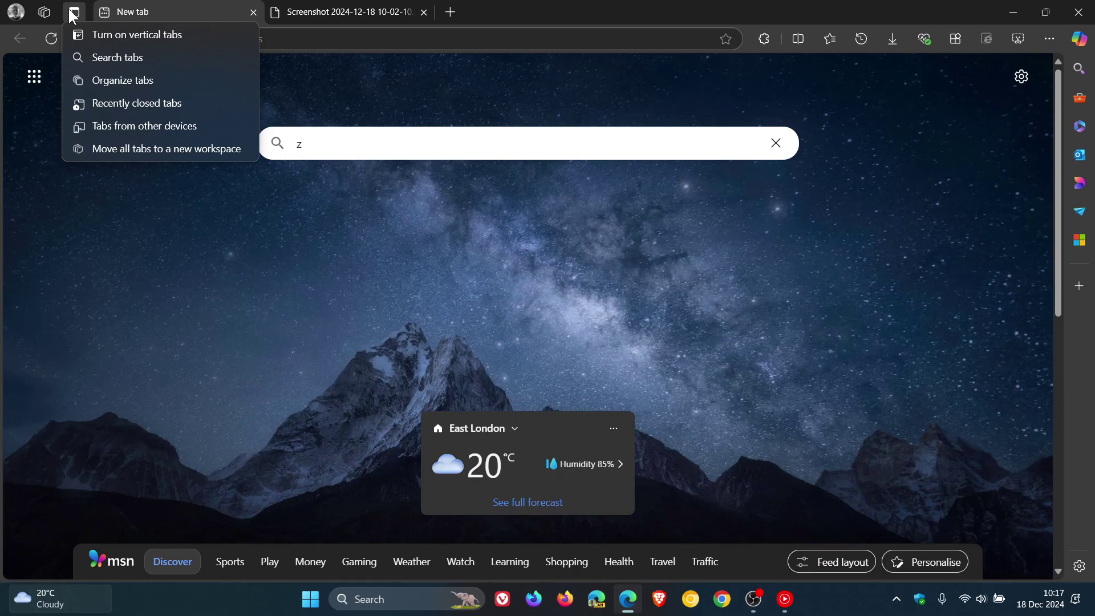
left_click(147, 57)
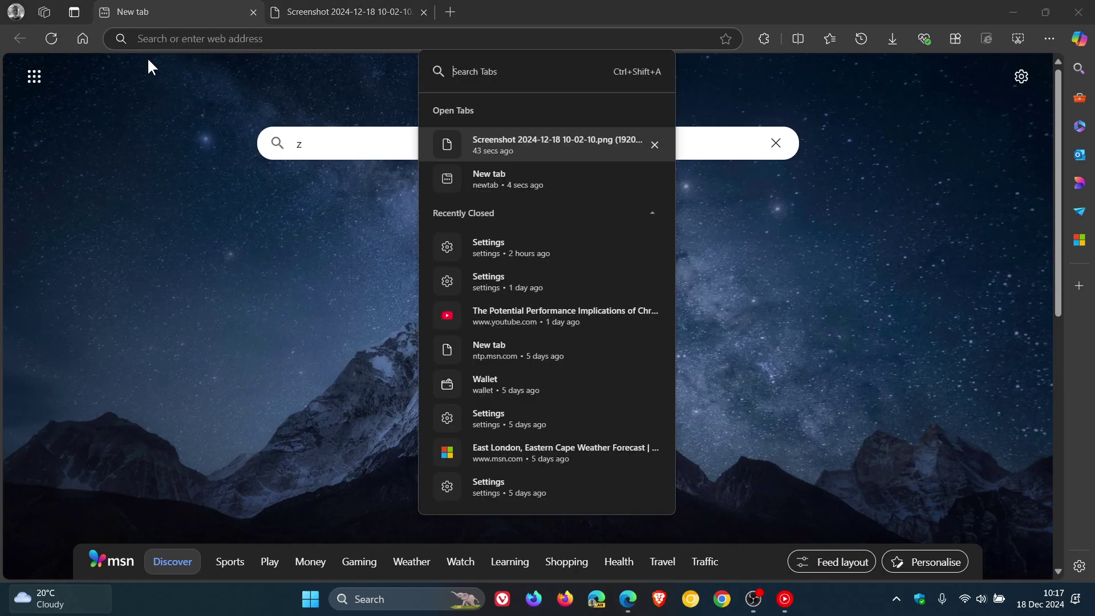
Step: Run Organize tabs, cancel the suggested Screenshots group, and return to the Screenshot tab
left_click(73, 12)
left_click(98, 81)
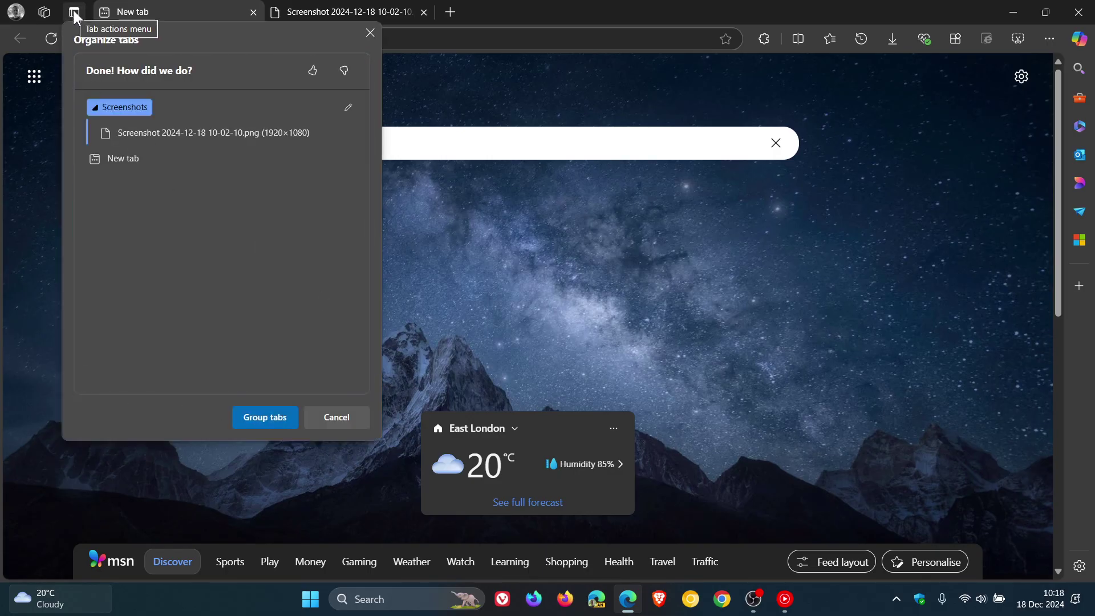
left_click(337, 424)
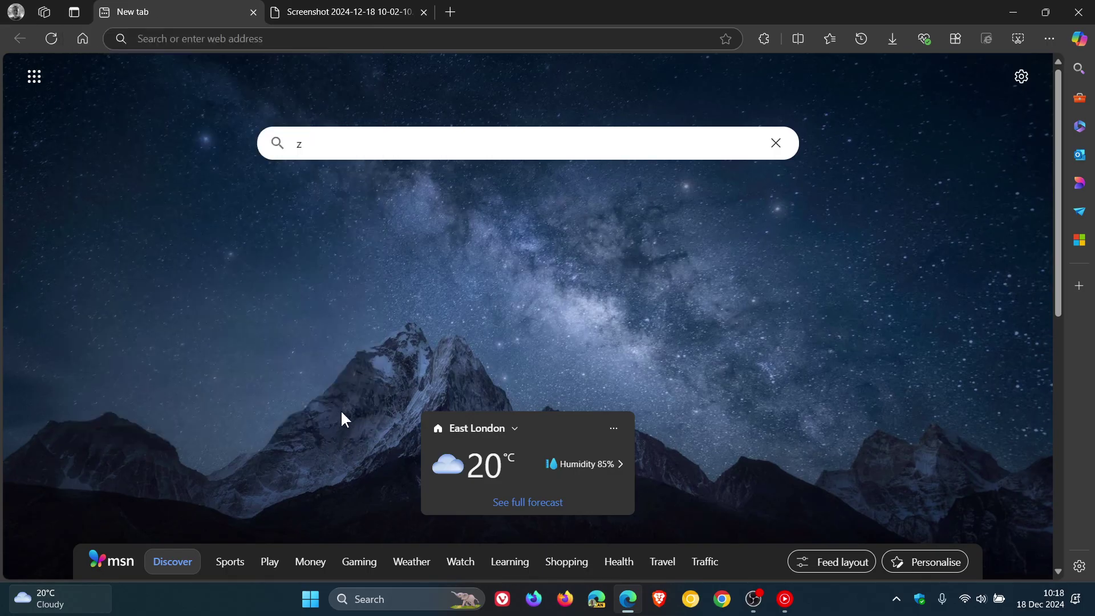
left_click(342, 18)
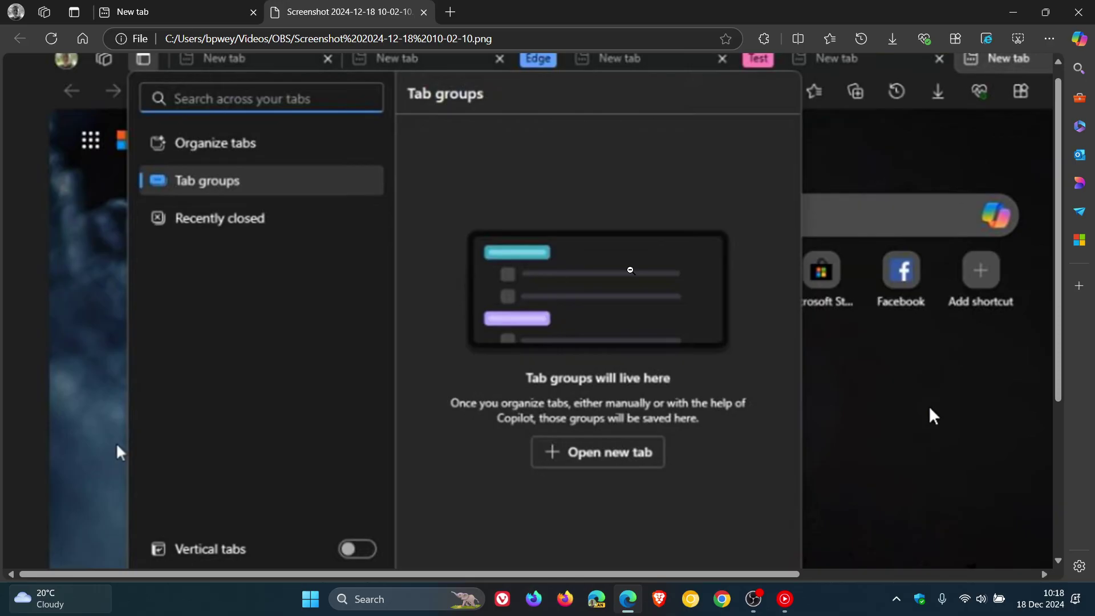
Step: Zoom the screenshot out so the whole redesigned panel fits the window
left_click(116, 442)
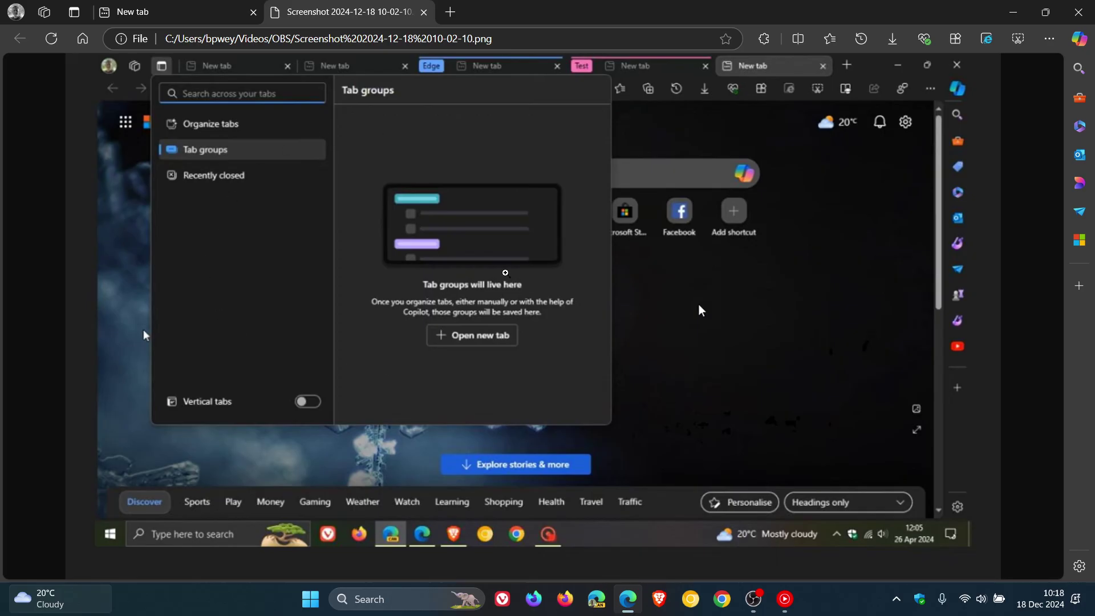
Step: Toggle the Tab actions menu on the New tab page, comparing it with the screenshot
left_click(205, 16)
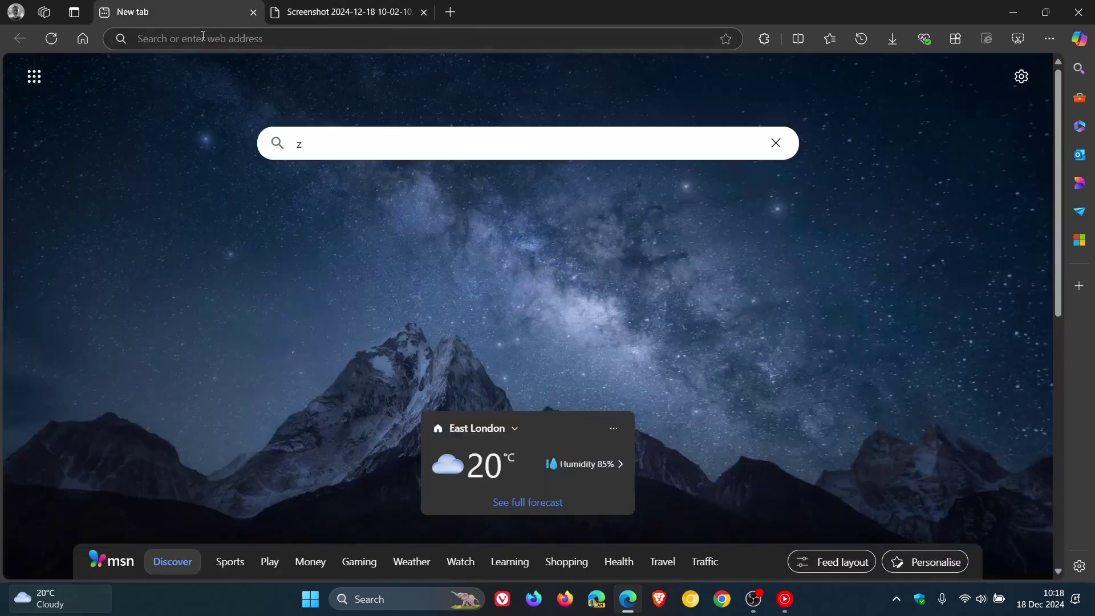
left_click(73, 12)
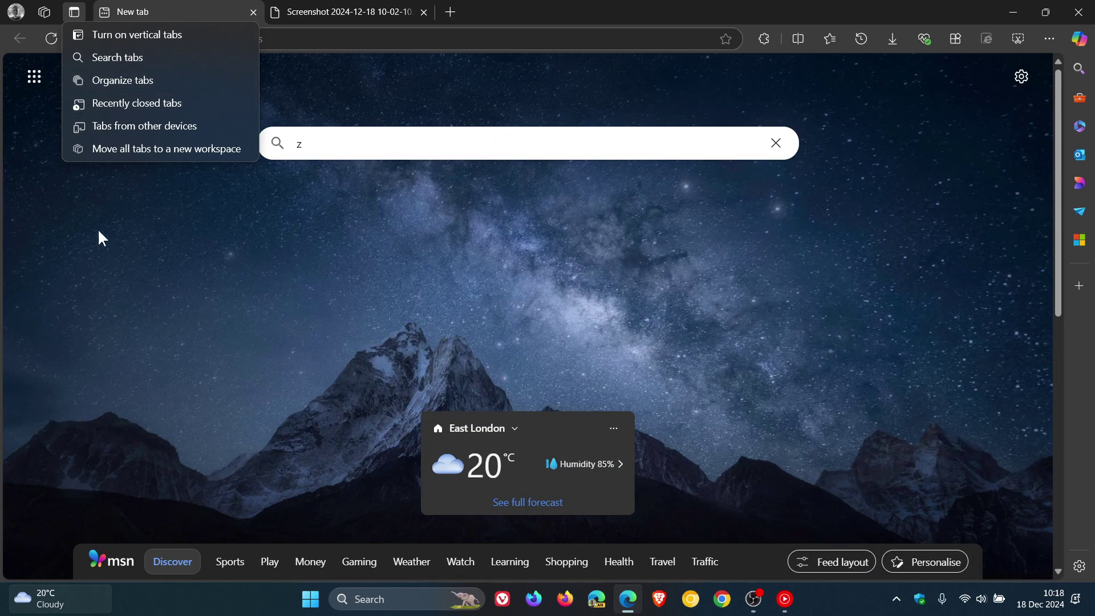
left_click(241, 271)
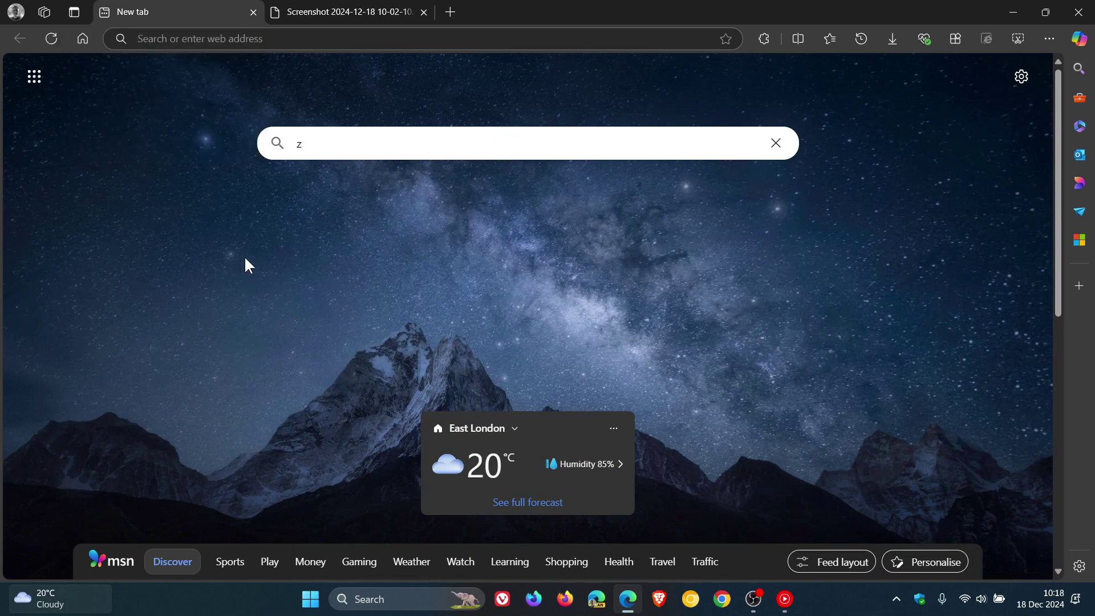
left_click(74, 12)
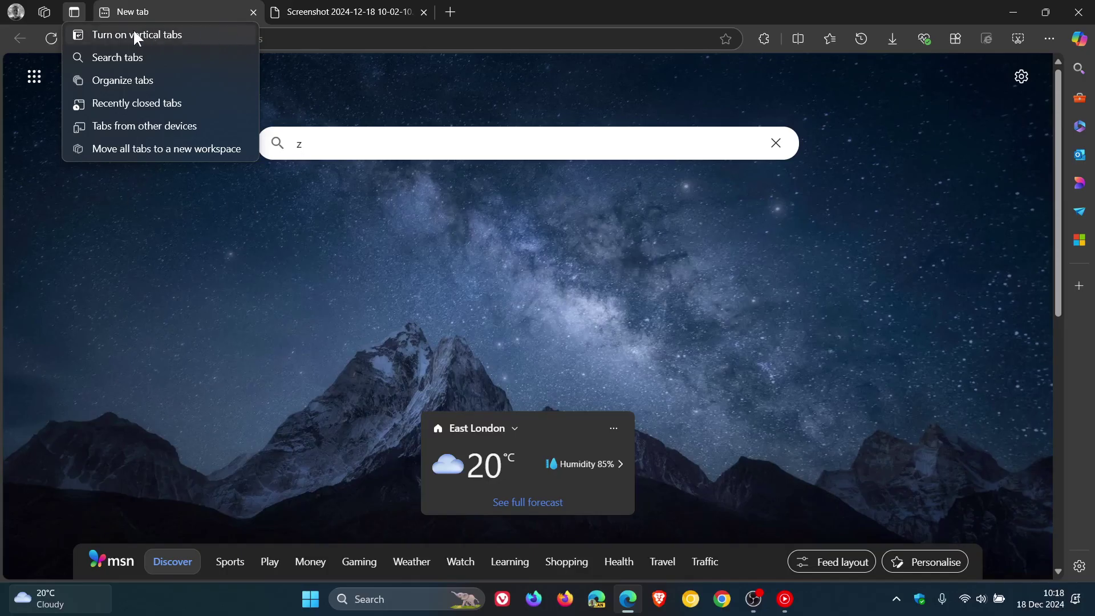
left_click(350, 13)
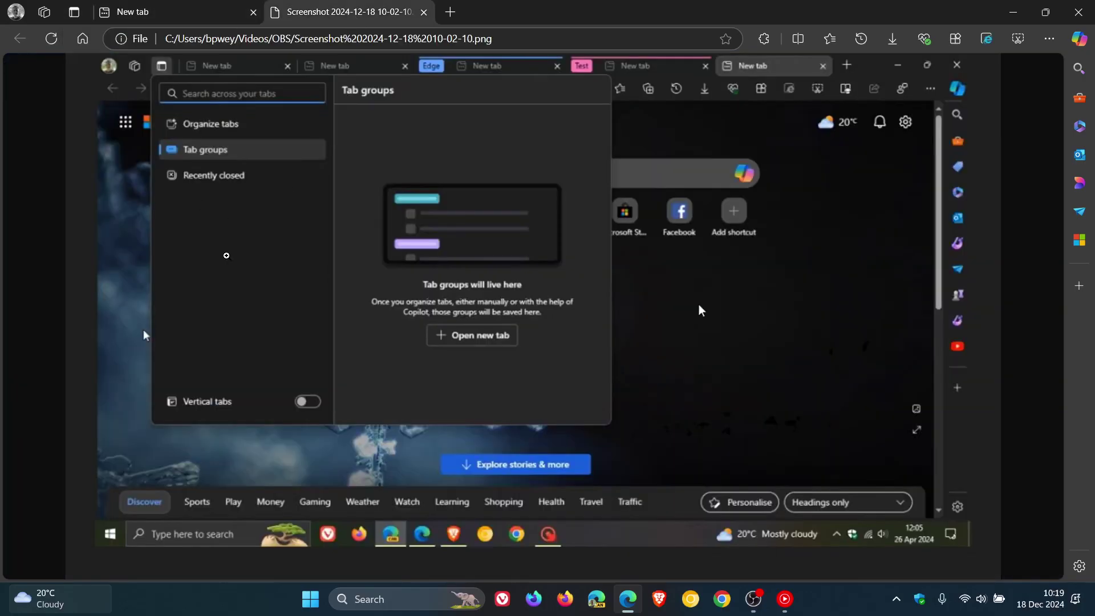
left_click(128, 12)
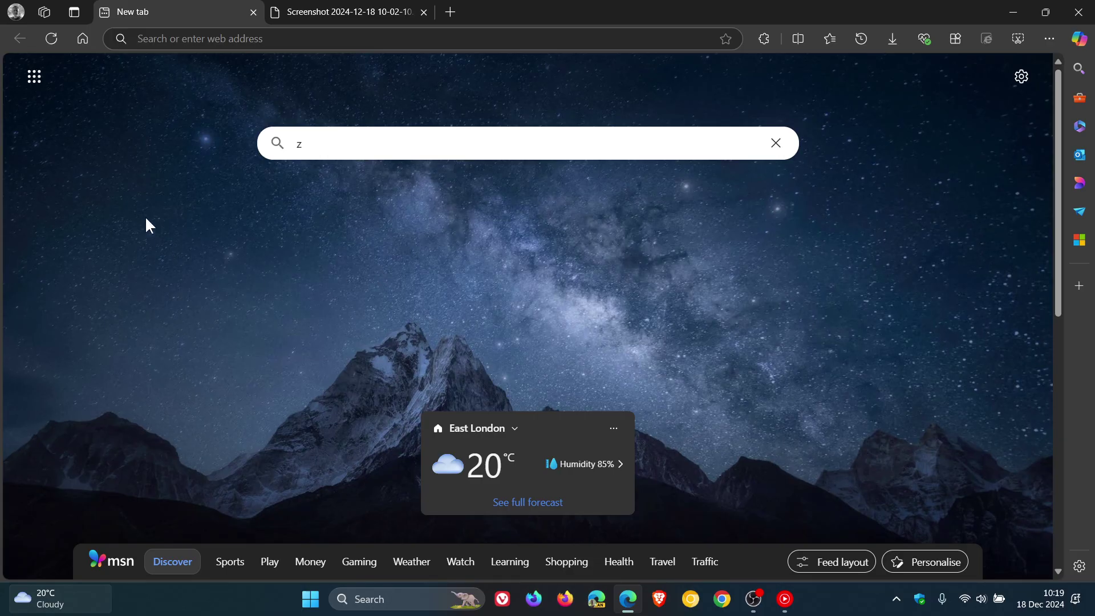
Step: Open History from Tab actions, close the flyout, and return to the Screenshot tab
left_click(74, 12)
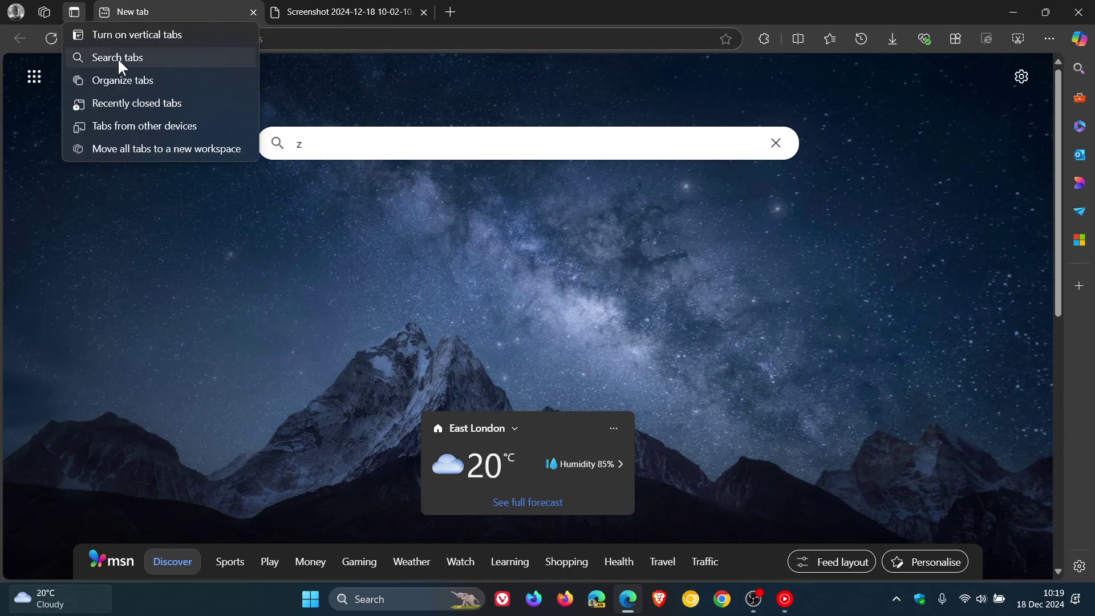
left_click(116, 129)
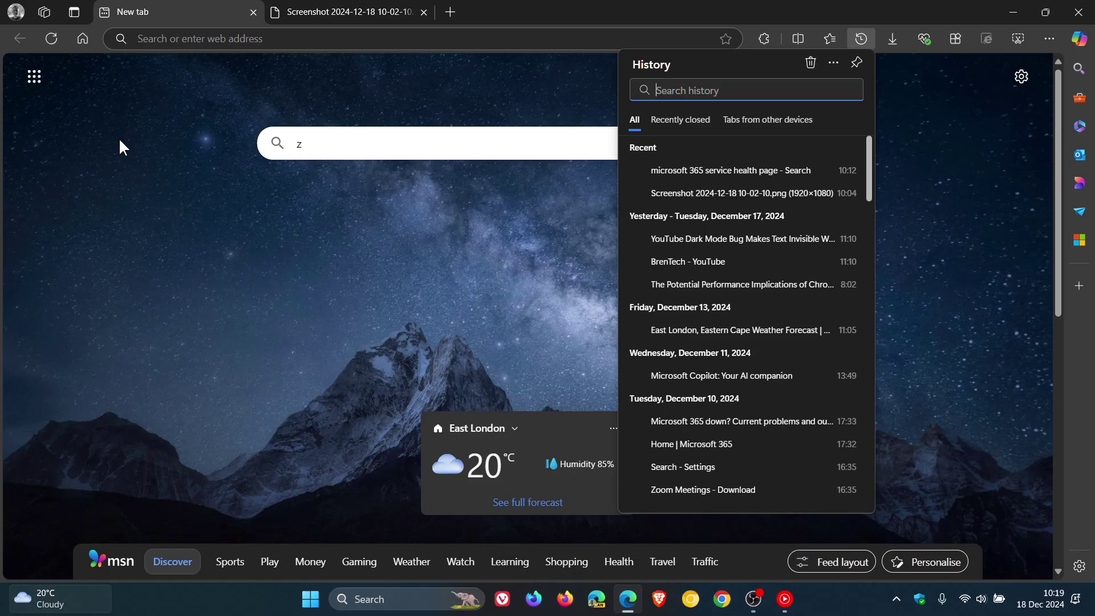
left_click(960, 315)
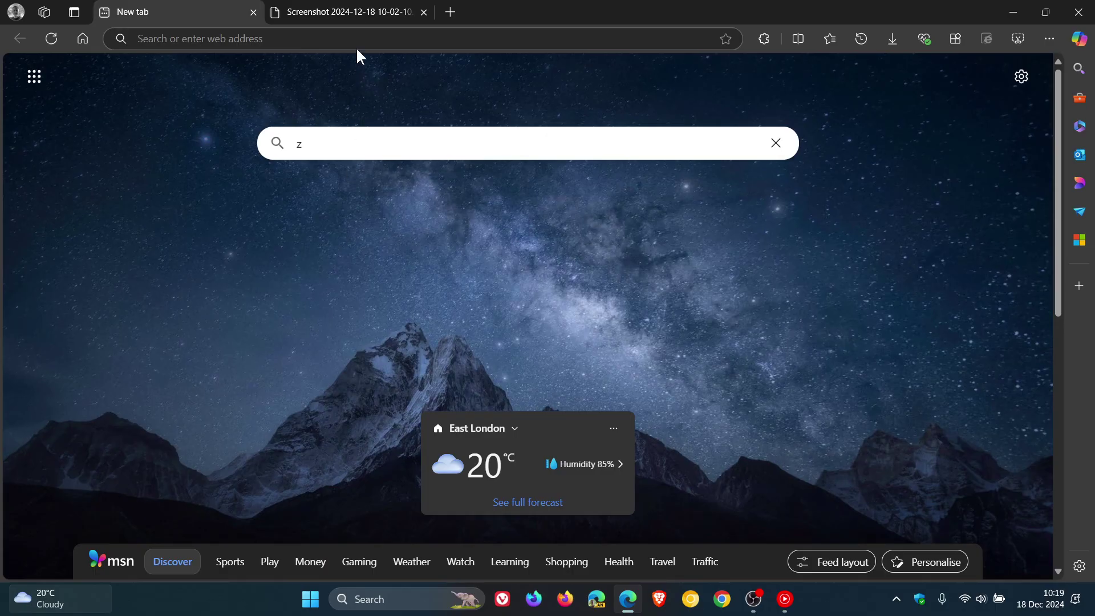
left_click(351, 13)
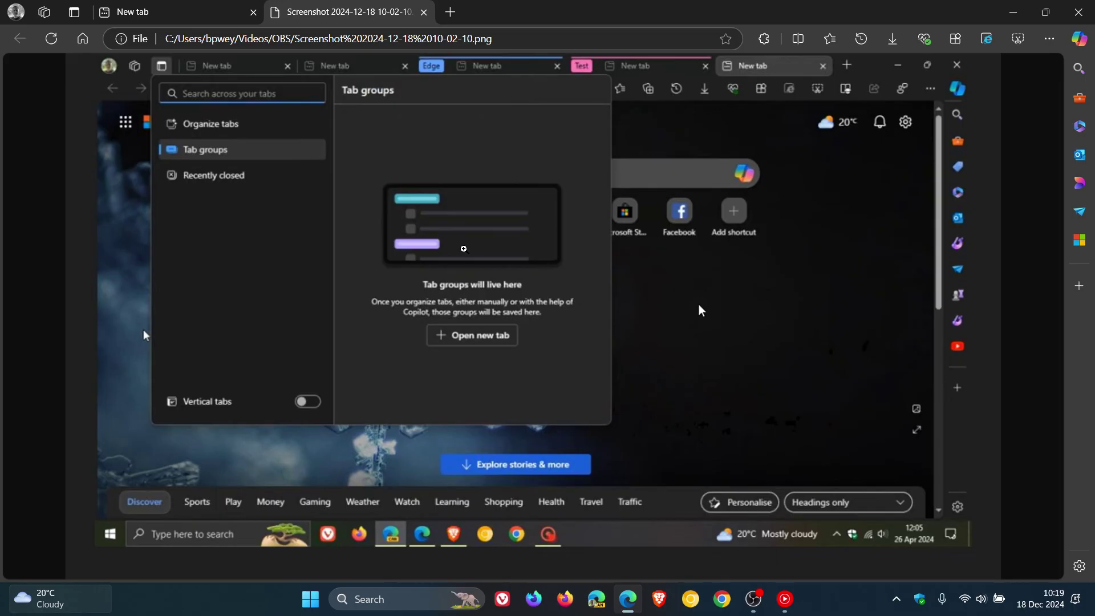
Step: View the screenshot at actual size, then go back to the New tab page
left_click(312, 100)
left_click(185, 24)
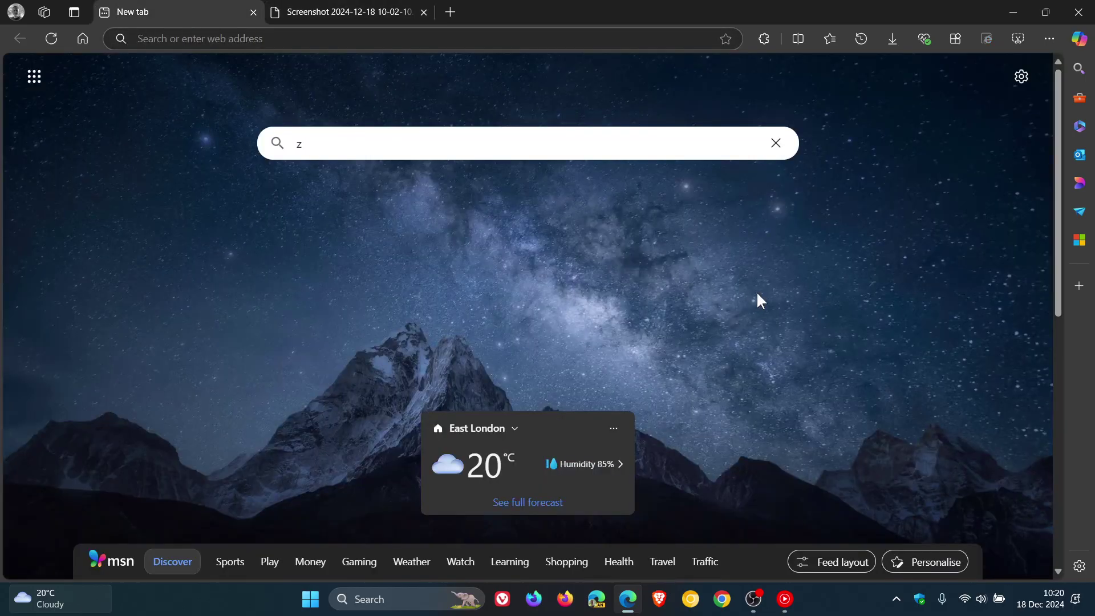